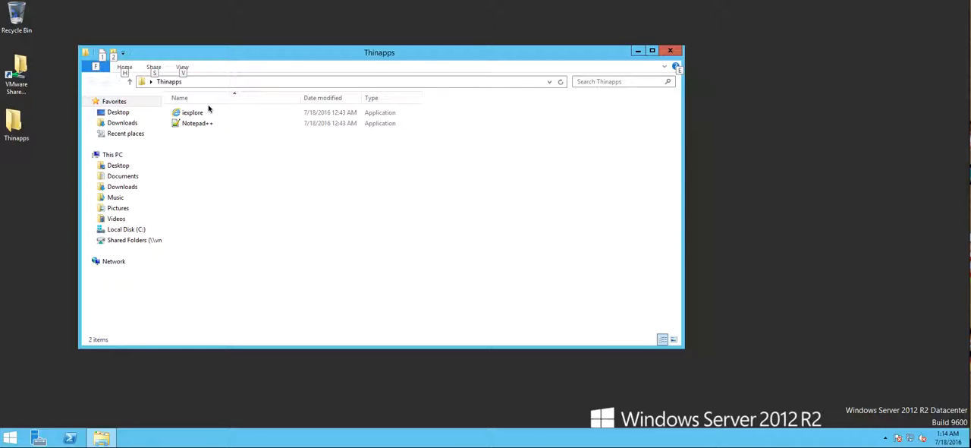
# Launch iexplore from the Thinapps folder and complete the Internet Explorer 11 setup without using recommended settings
pyautogui.click(483, 223)
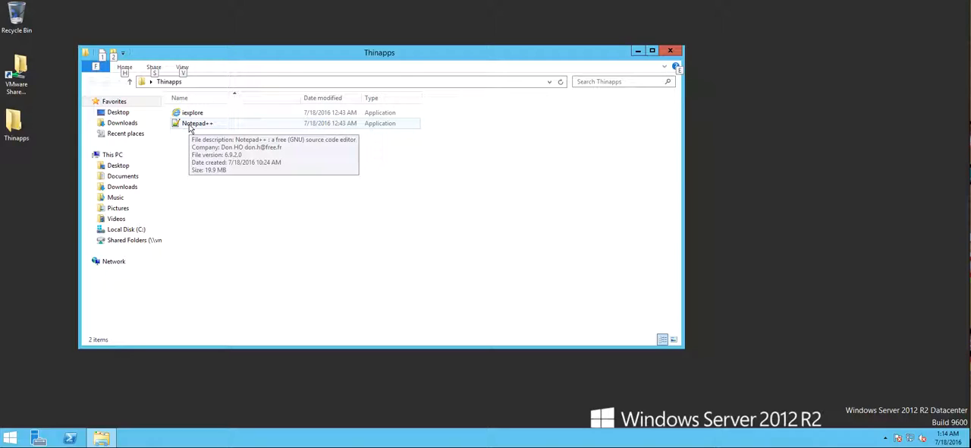
pyautogui.click(236, 151)
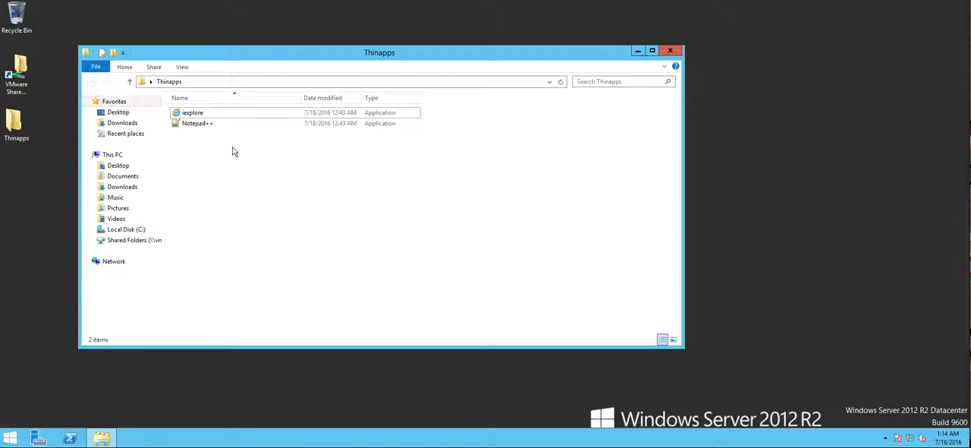
pyautogui.doubleClick(202, 113)
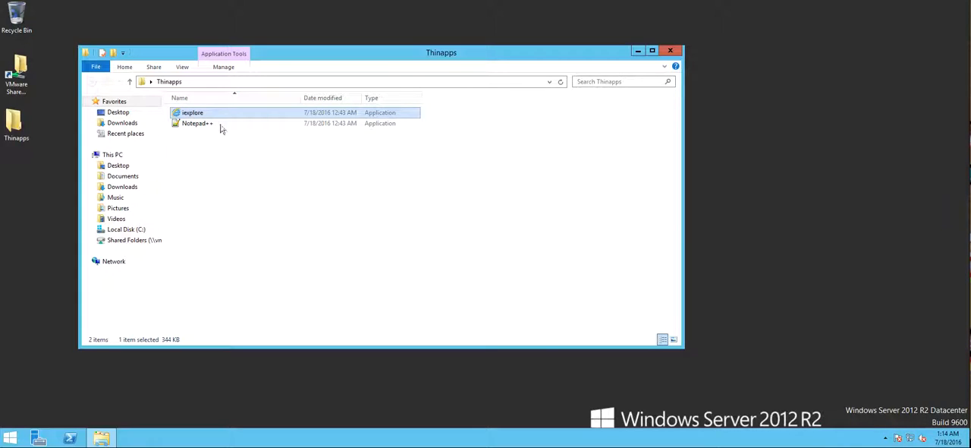
pyautogui.moveTo(244, 27); pyautogui.dragTo(406, 32)
pyautogui.click(433, 240)
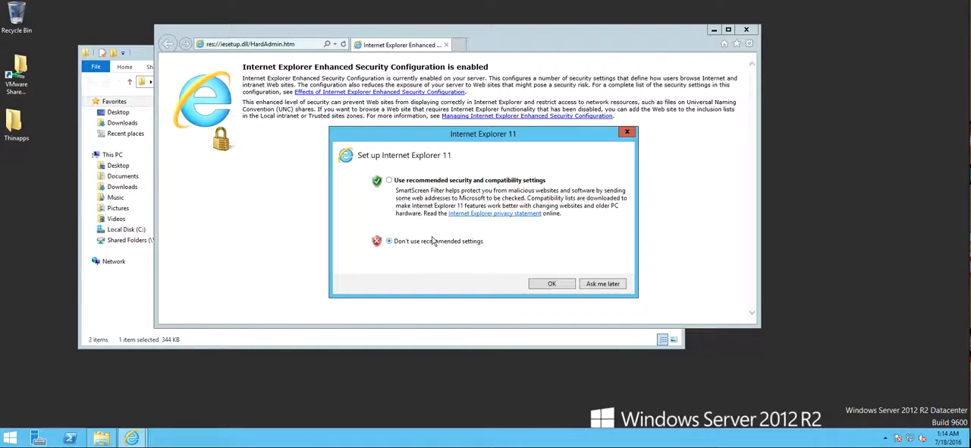
pyautogui.click(549, 283)
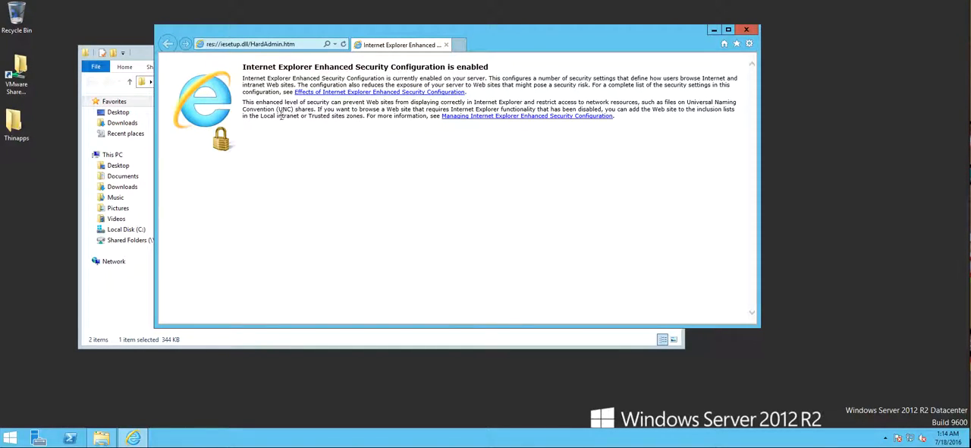
pyautogui.click(293, 44)
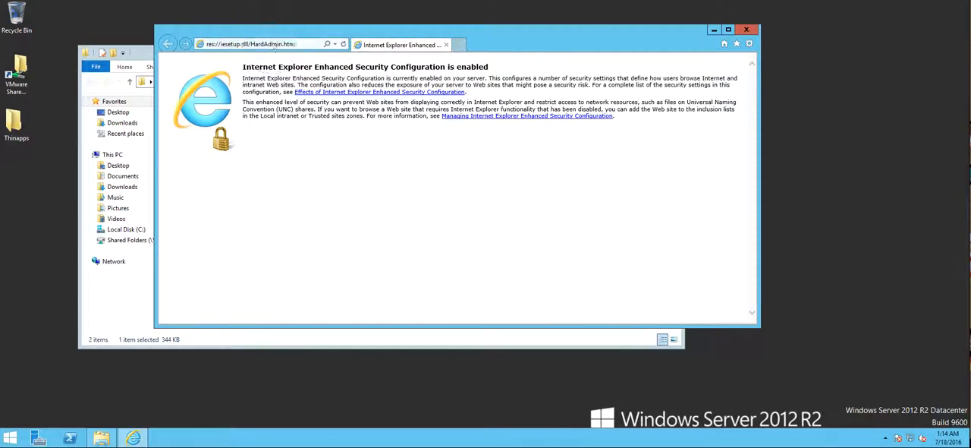
pyautogui.write('vmware.com/')
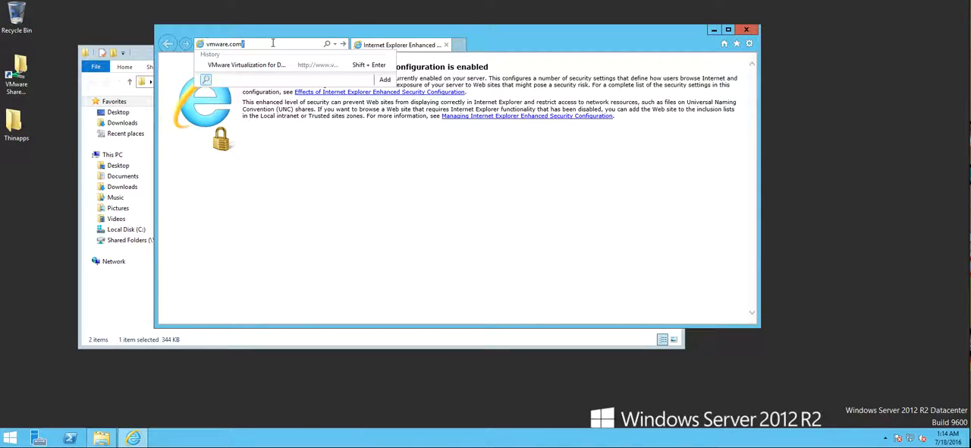
pyautogui.press('Return')
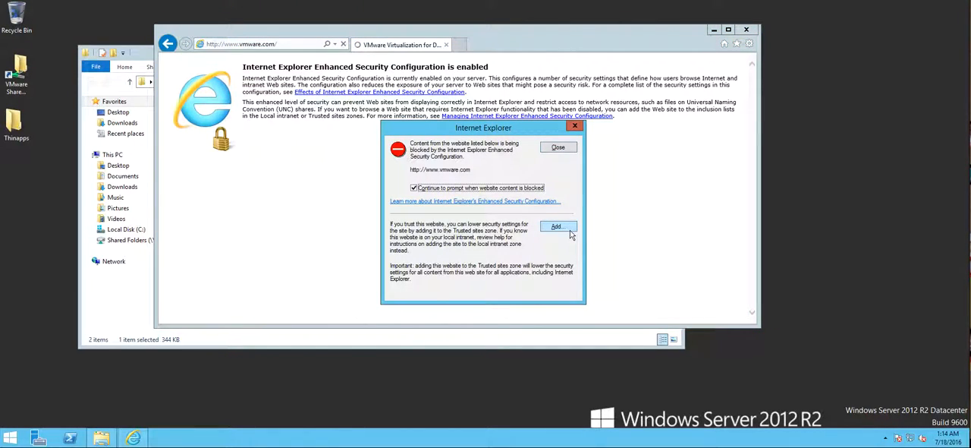
pyautogui.click(563, 227)
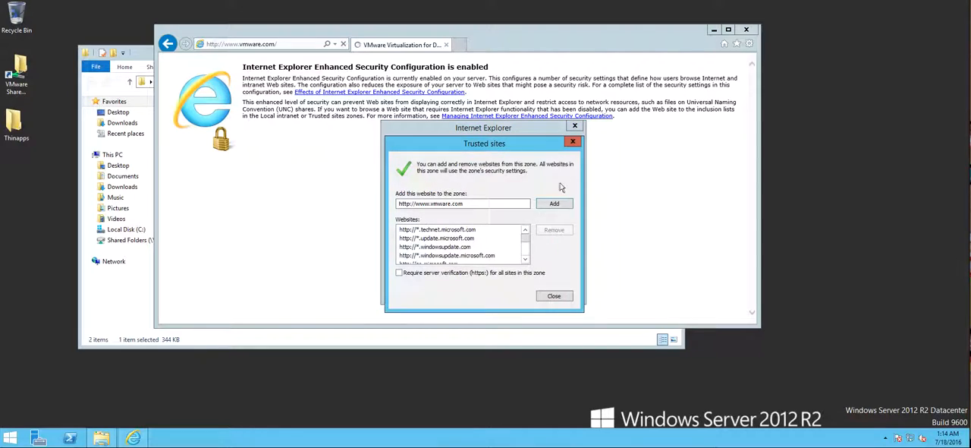
pyautogui.click(563, 205)
pyautogui.click(563, 294)
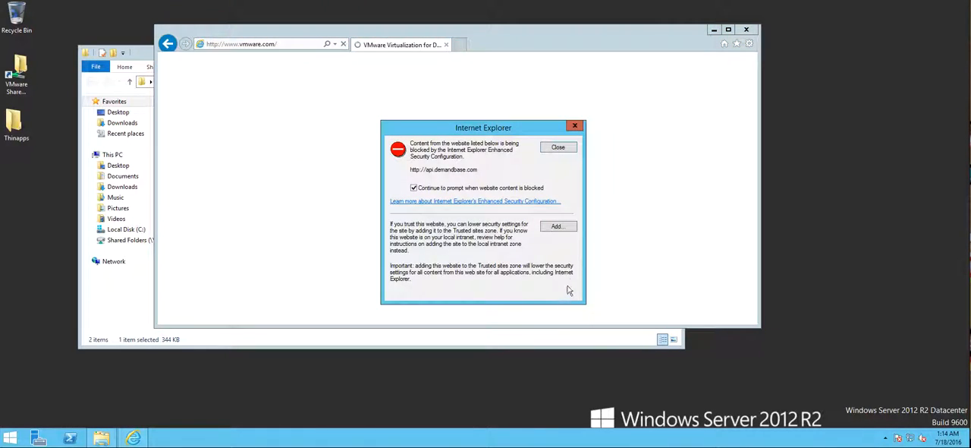
pyautogui.click(560, 226)
pyautogui.click(555, 205)
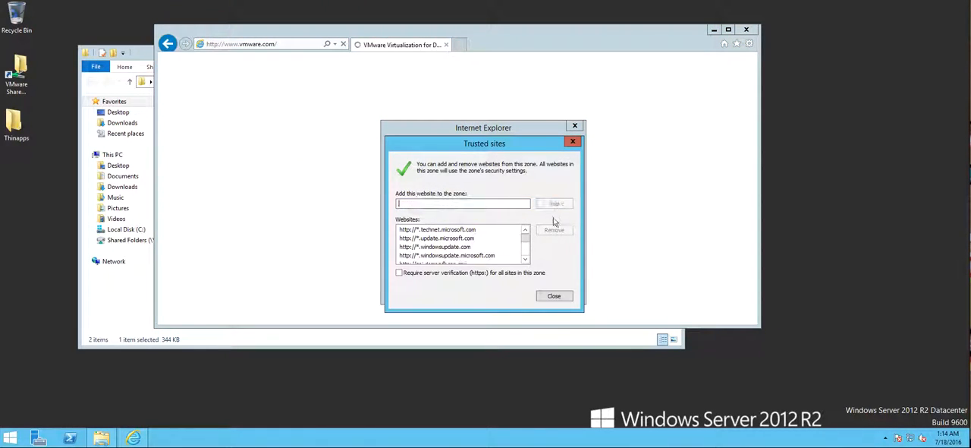
pyautogui.click(558, 296)
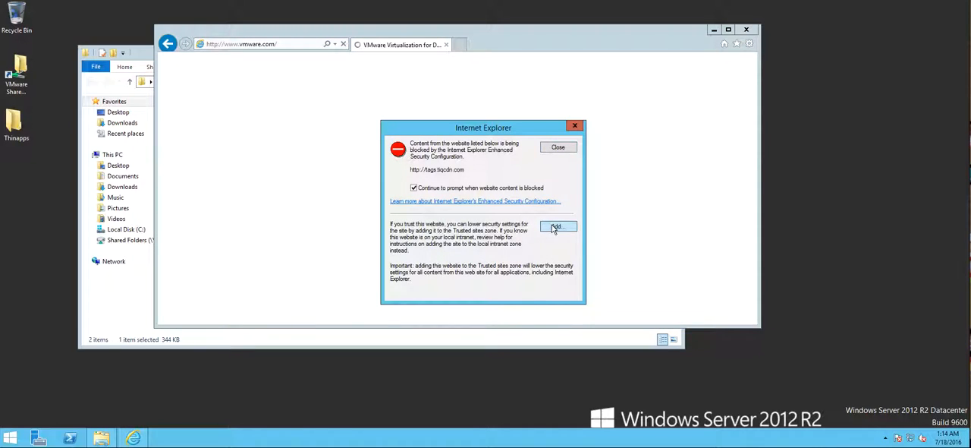
pyautogui.click(558, 226)
pyautogui.click(555, 204)
pyautogui.click(568, 295)
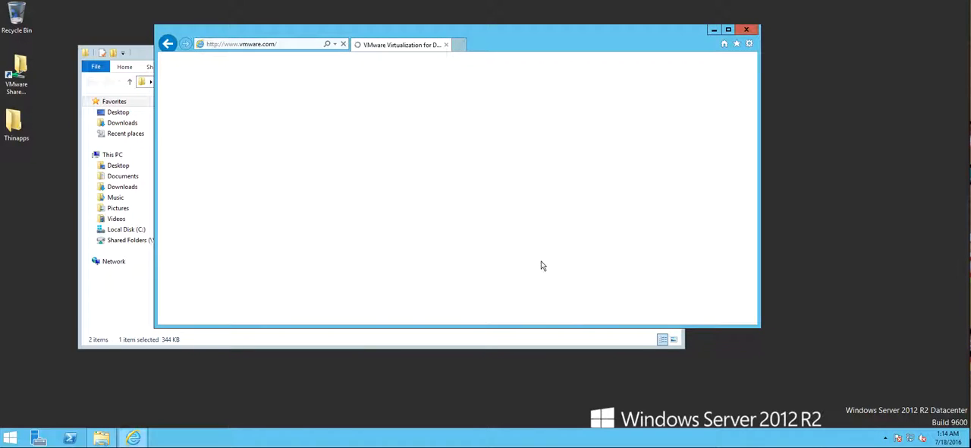
pyautogui.click(485, 189)
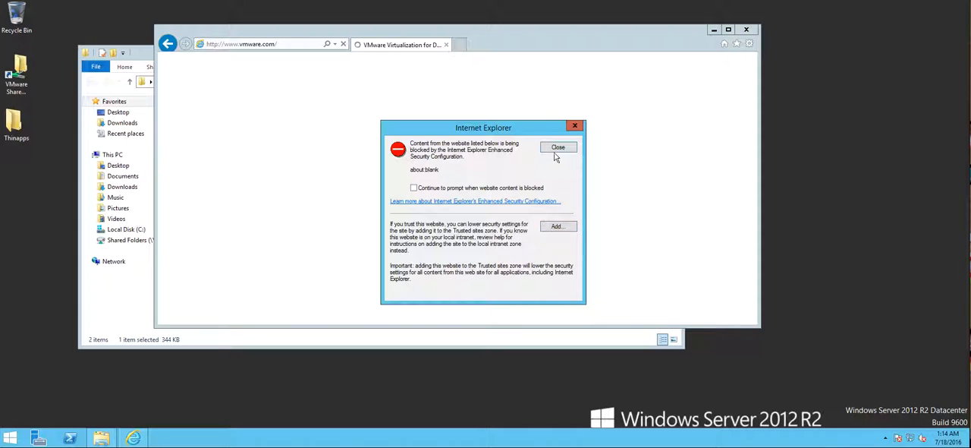
pyautogui.click(557, 148)
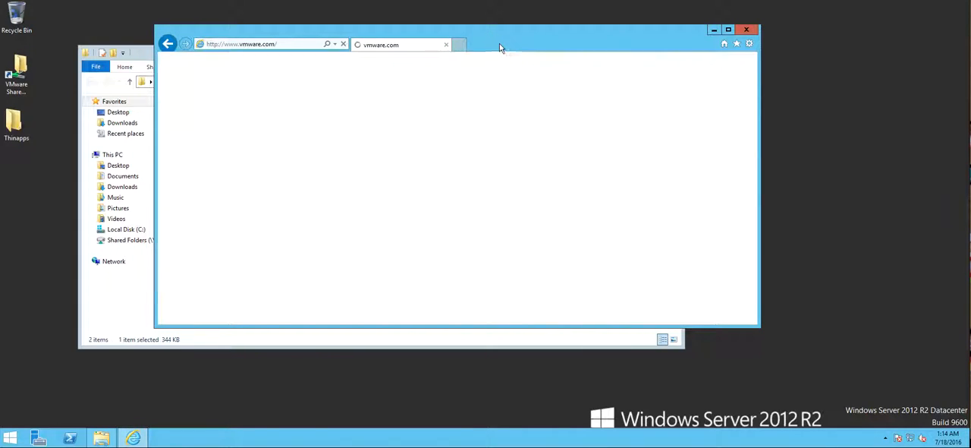
# Show Local Disk (C:) in File Explorer and arrange its window and the browser so both are visible
pyautogui.moveTo(492, 43); pyautogui.dragTo(676, 50)
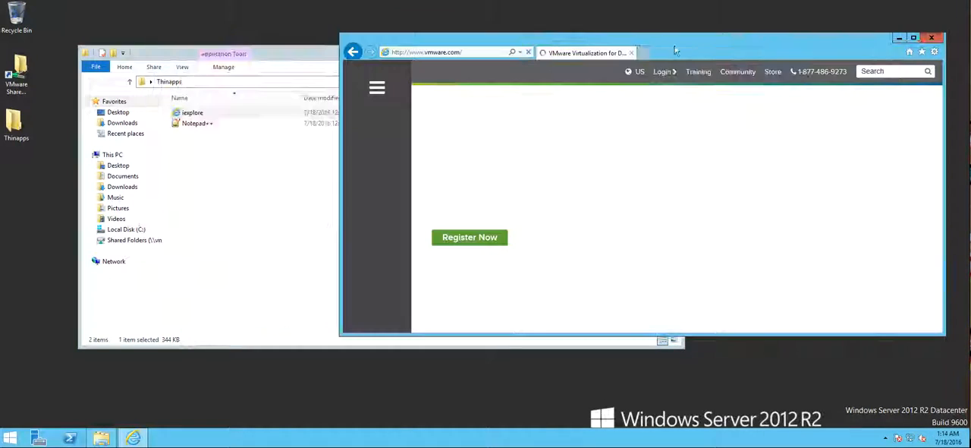
pyautogui.click(230, 265)
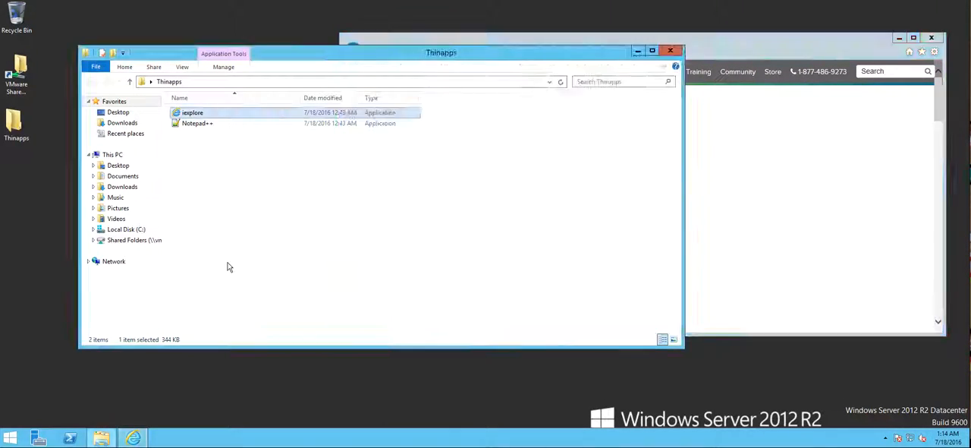
pyautogui.click(126, 230)
pyautogui.click(499, 243)
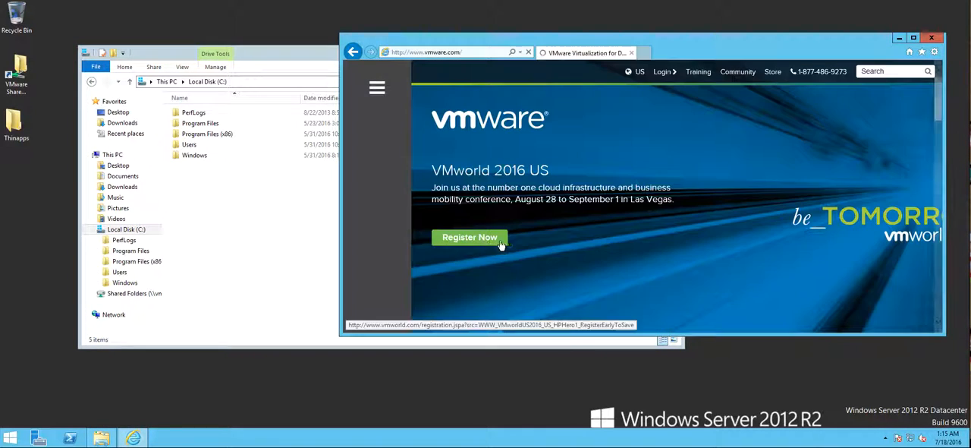
pyautogui.click(130, 230)
pyautogui.moveTo(282, 55); pyautogui.dragTo(210, 123)
pyautogui.click(587, 35)
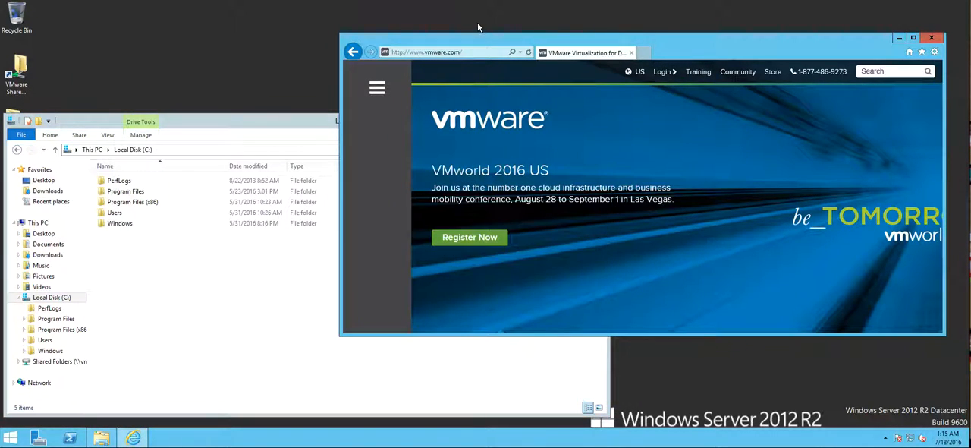
# Save the VMware webpage to the root of Local Disk (C:) as a single-file web archive (*.mht)
pyautogui.press('alt')
pyautogui.click(354, 68)
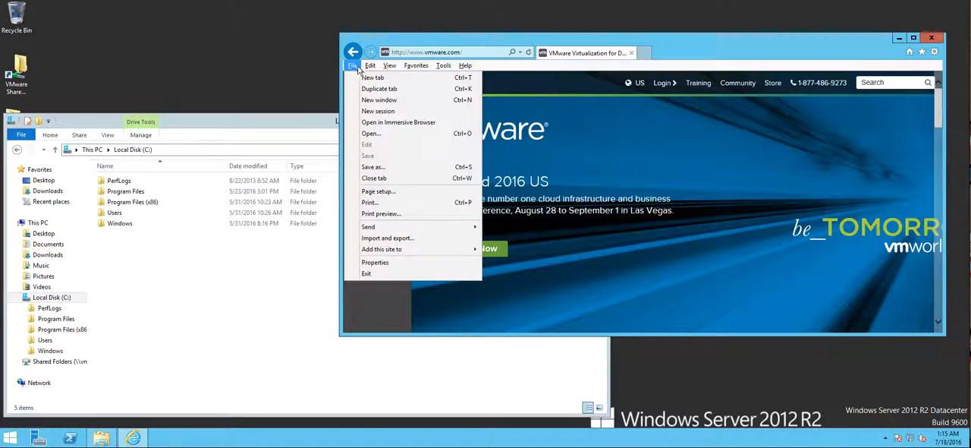
pyautogui.click(386, 168)
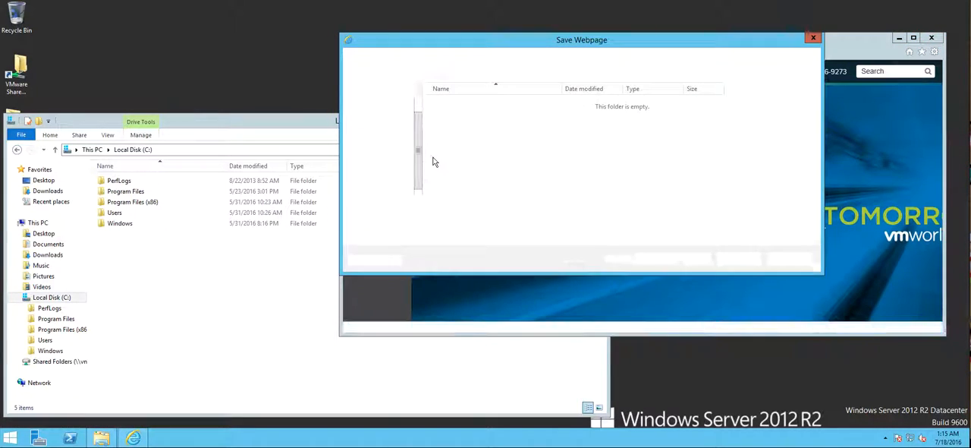
pyautogui.click(387, 183)
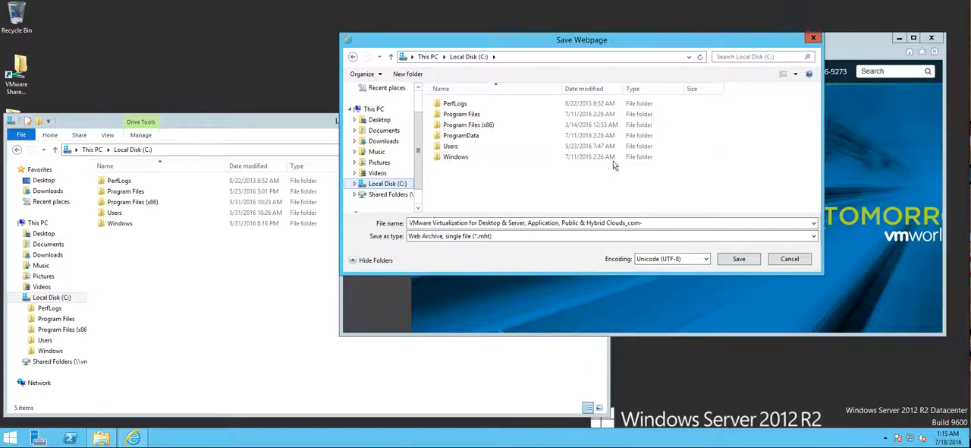
pyautogui.moveTo(514, 41); pyautogui.dragTo(598, 85)
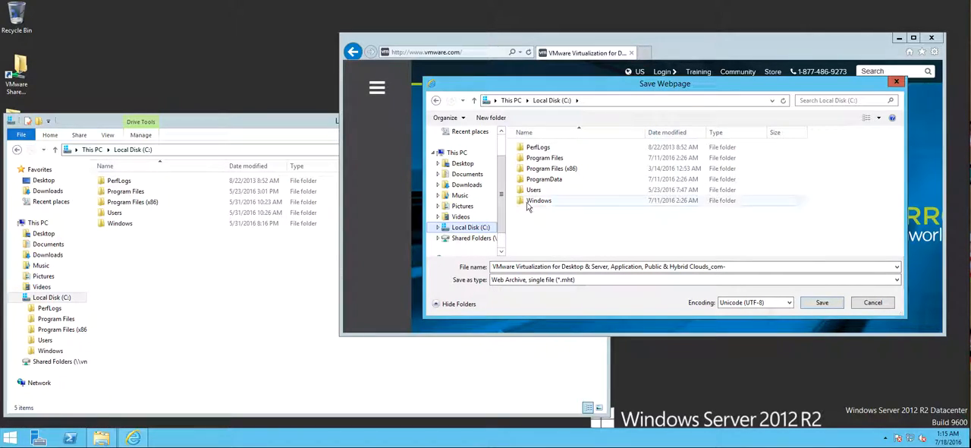
pyautogui.click(822, 302)
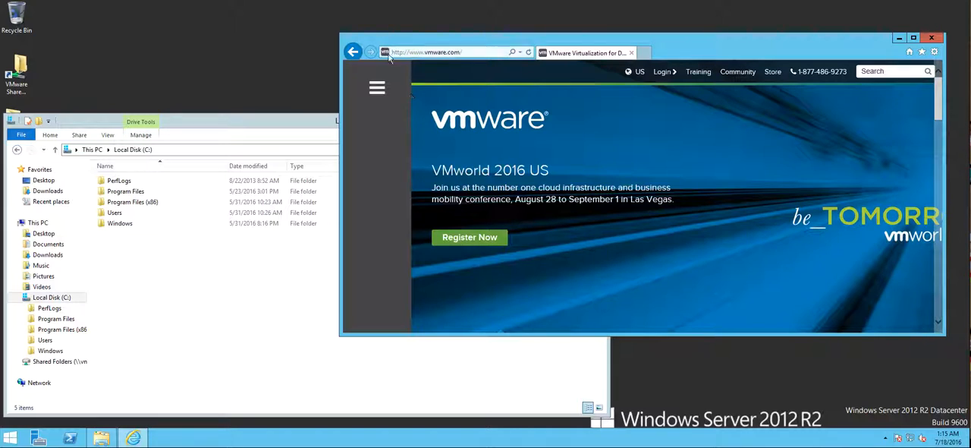
# Check Local Disk (C:) in File Explorer, and compare it with the browser's Save Webpage listing with a widened Name column
pyautogui.click(198, 260)
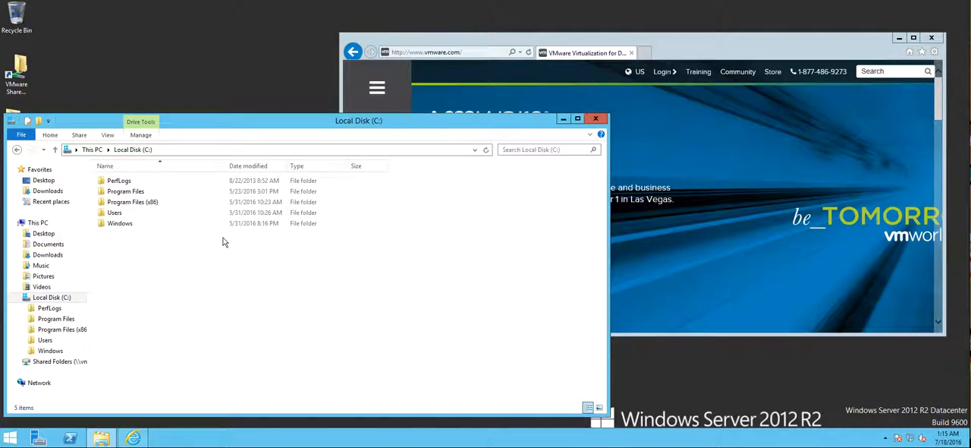
pyautogui.click(203, 289)
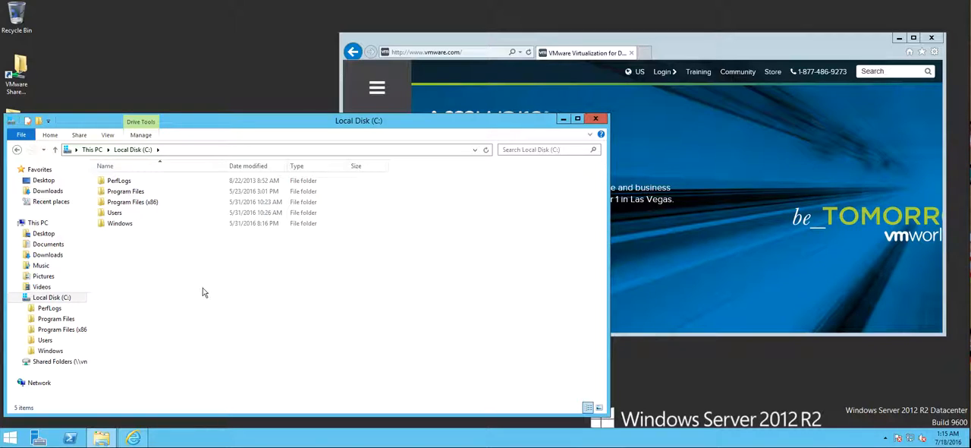
pyautogui.click(372, 68)
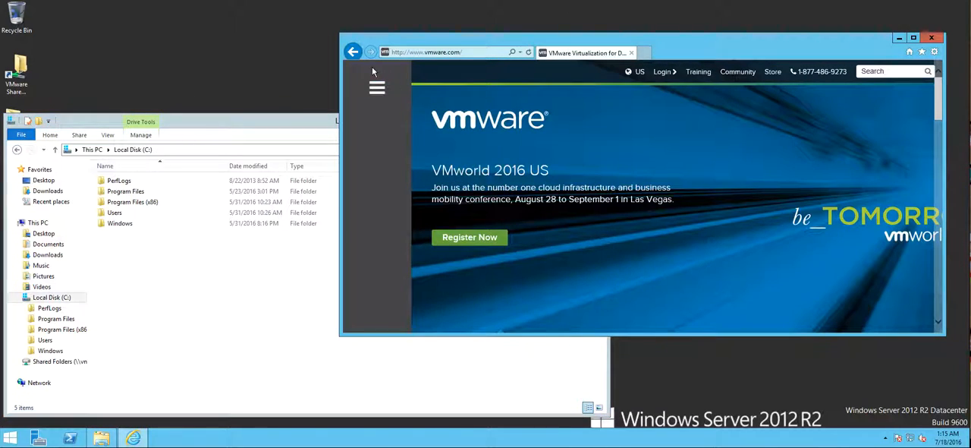
pyautogui.press('alt')
pyautogui.click(350, 66)
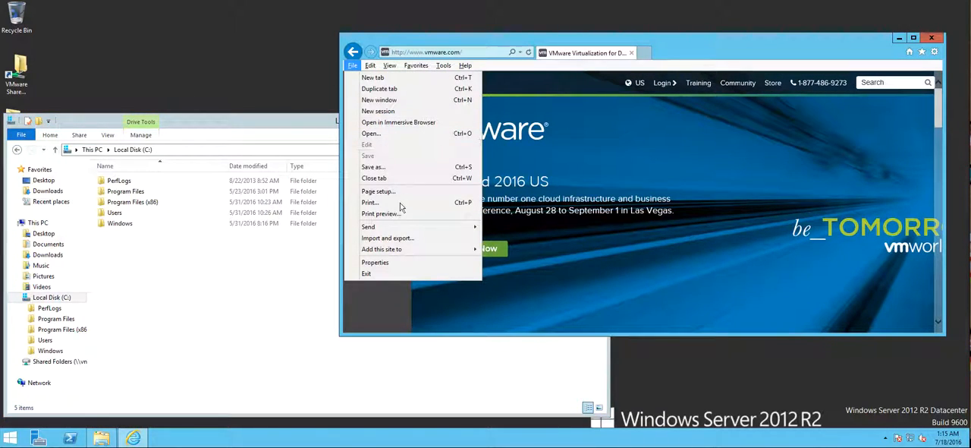
pyautogui.click(403, 167)
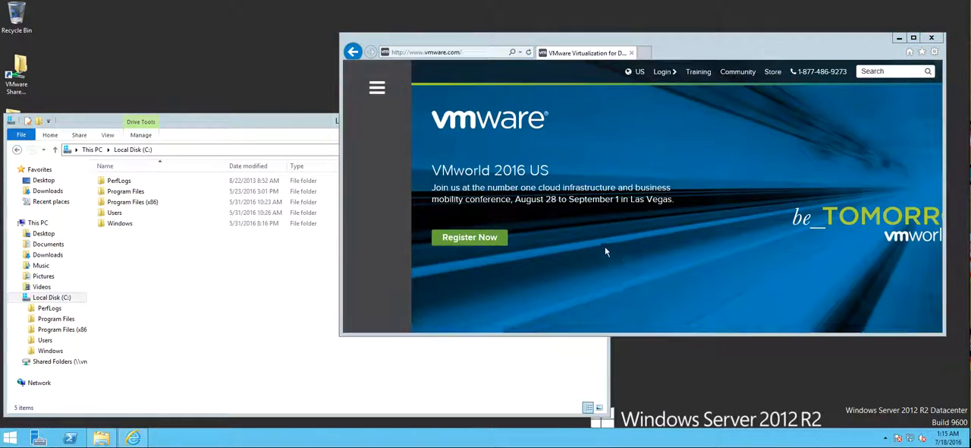
pyautogui.click(522, 214)
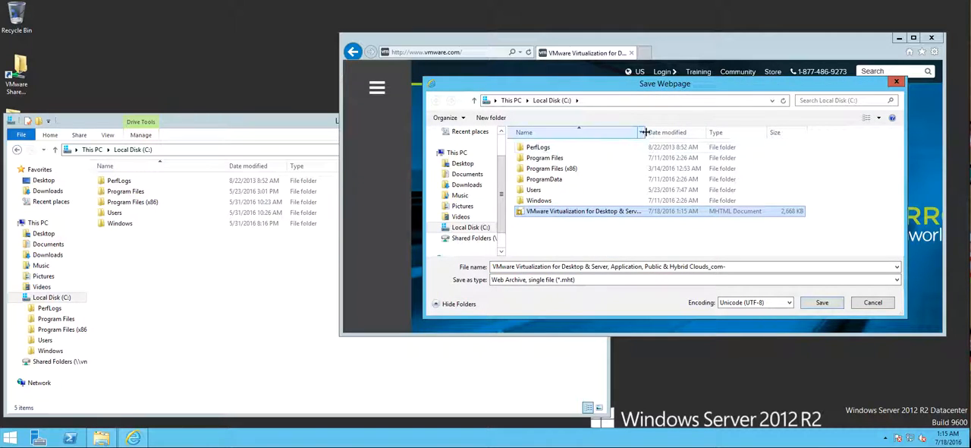
pyautogui.moveTo(647, 132); pyautogui.dragTo(688, 133)
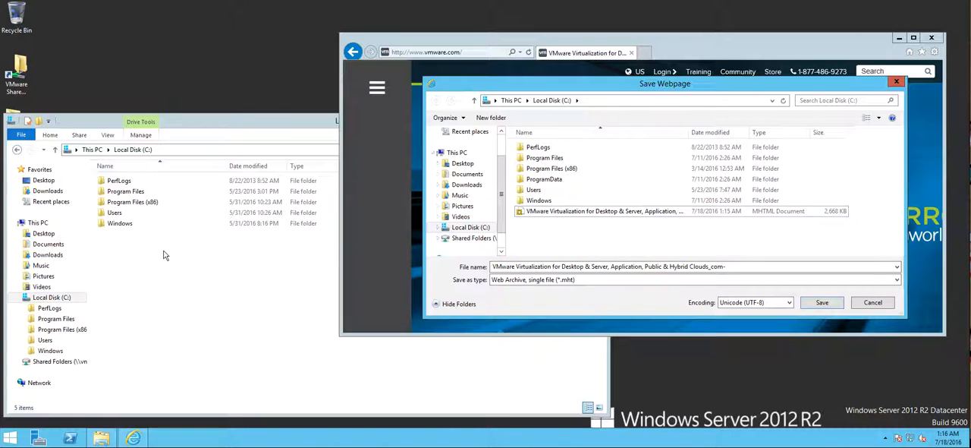
# Open a command window at the Windows folder from within the browser's Save Webpage dialog
pyautogui.click(547, 201)
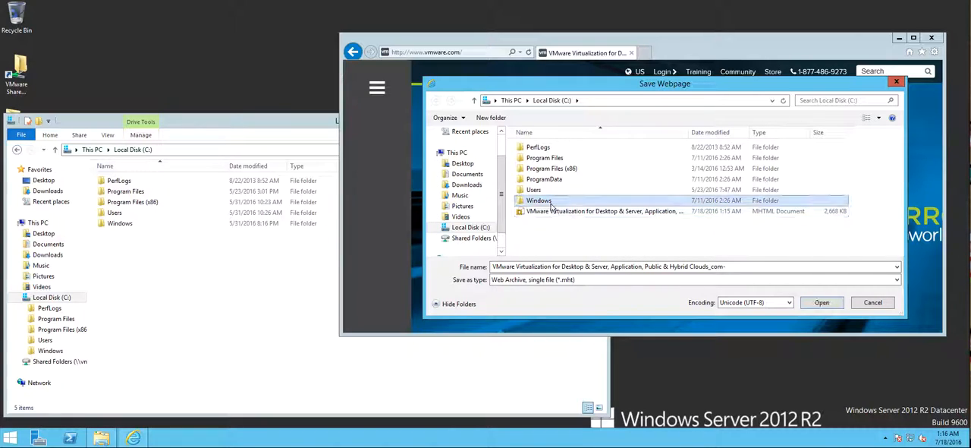
pyautogui.rightClick(546, 202)
pyautogui.click(763, 238)
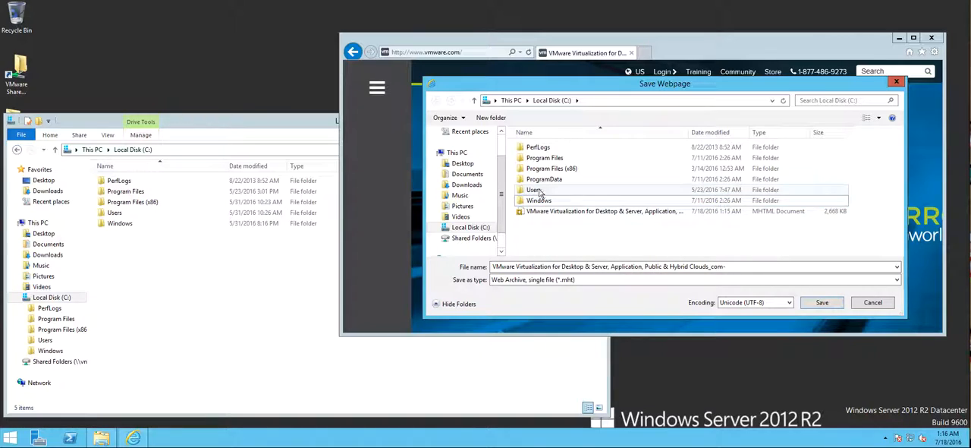
pyautogui.click(544, 205)
pyautogui.rightClick(543, 203)
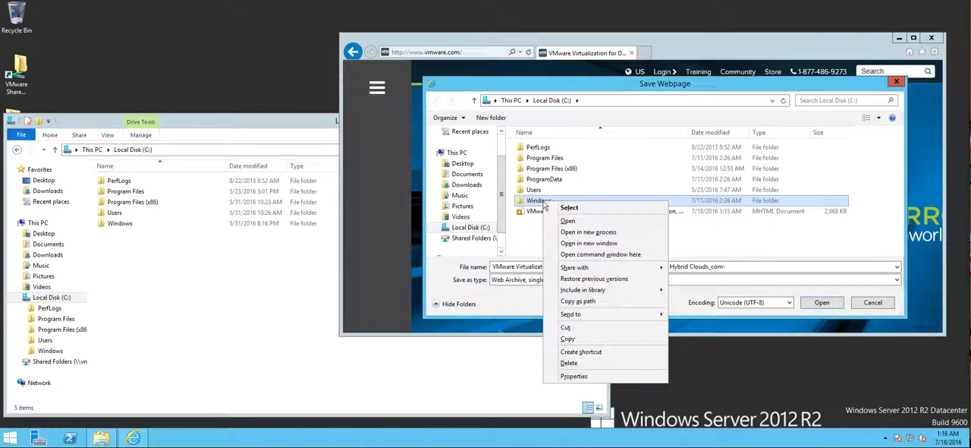
pyautogui.click(621, 255)
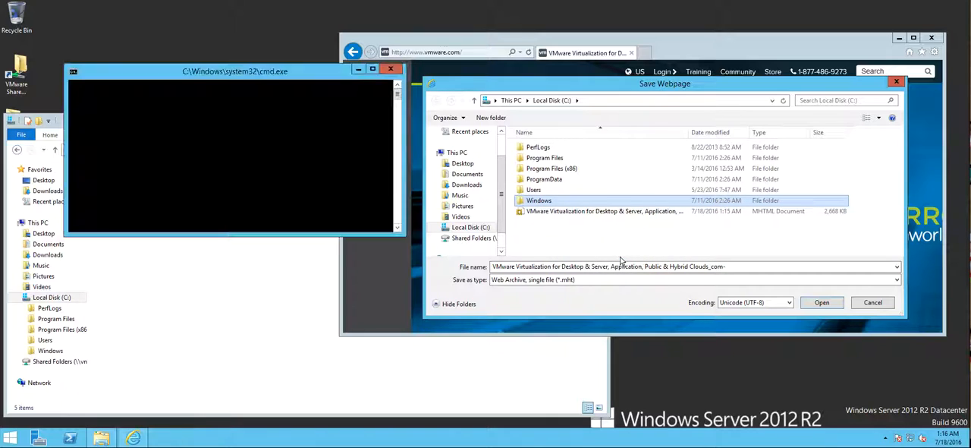
# Move the command window over the Save Webpage dialog and list the root of C: in it using cd .. and dir
pyautogui.moveTo(189, 64); pyautogui.dragTo(704, 145)
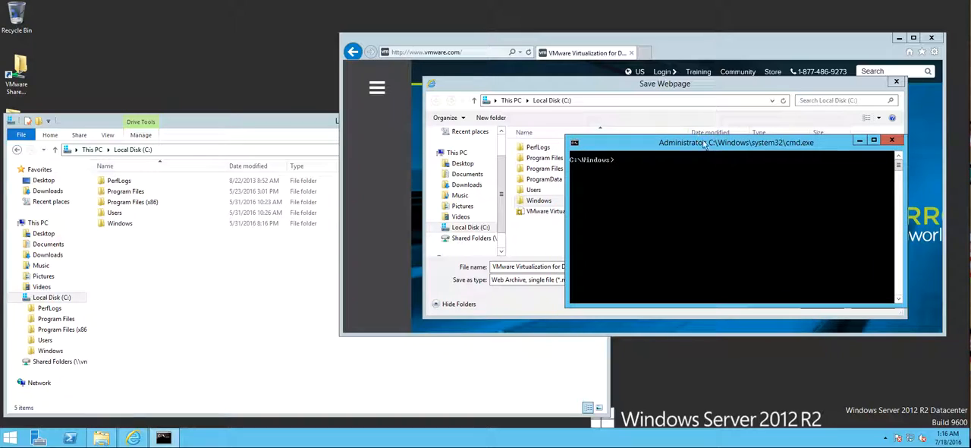
pyautogui.click(698, 196)
pyautogui.write('cd ..')
pyautogui.press('Return')
pyautogui.write('dir')
pyautogui.press('Return')
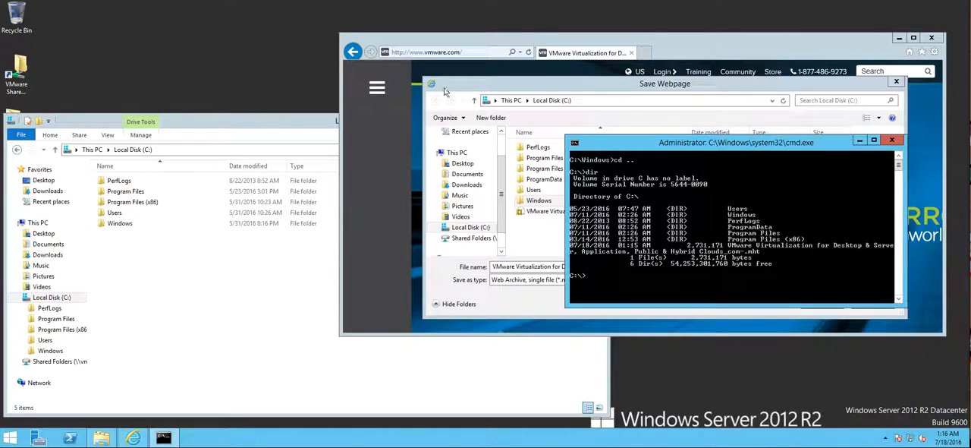
# Cancel the Save Webpage dialog and close the browser window, leaving the command window running
pyautogui.click(522, 280)
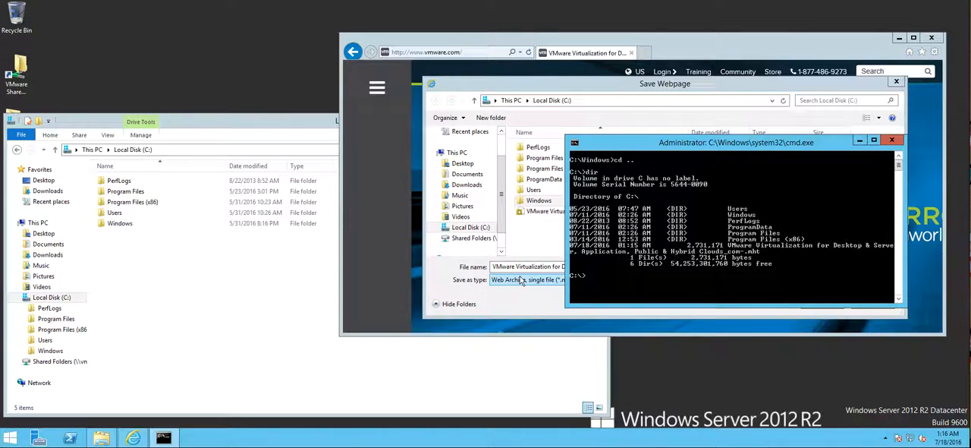
pyautogui.click(519, 298)
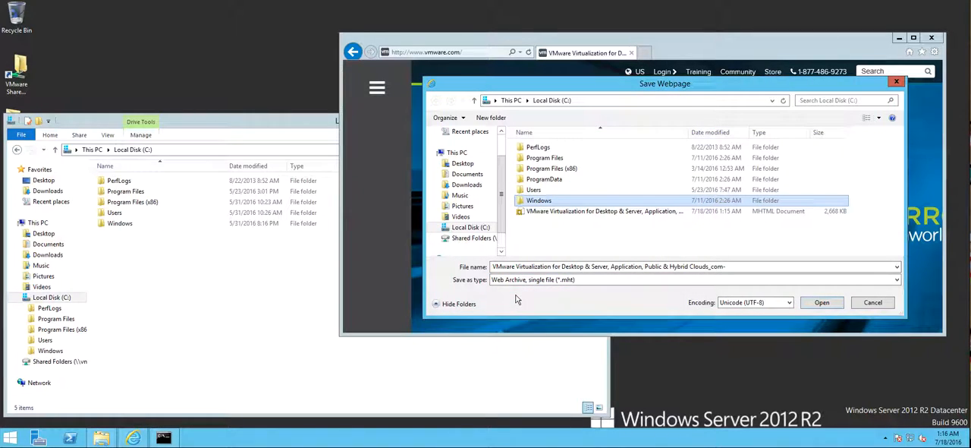
pyautogui.click(891, 304)
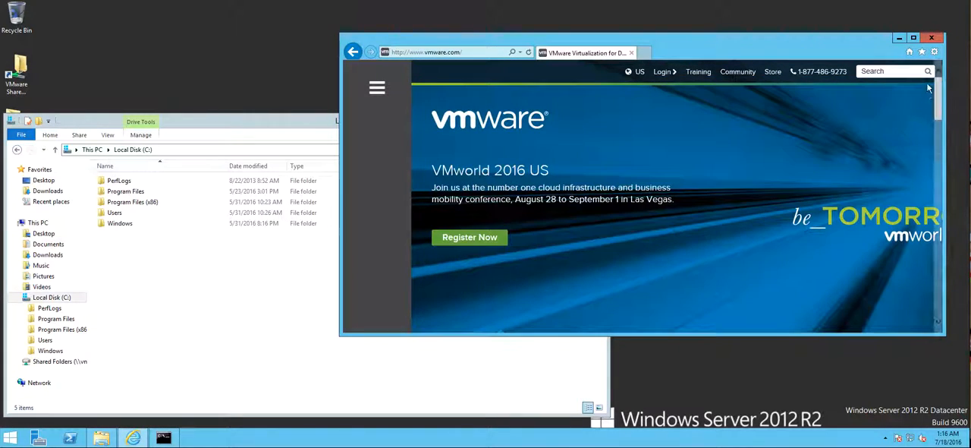
pyautogui.click(932, 40)
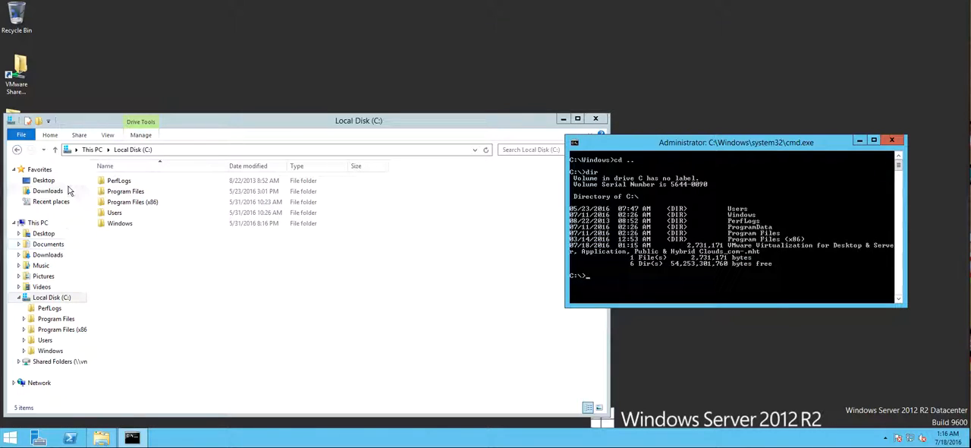
# Move the Local Disk (C:) window off the desktop icons and relaunch iexplore from the Thinapps folder
pyautogui.moveTo(73, 124); pyautogui.dragTo(209, 85)
pyautogui.doubleClick(16, 124)
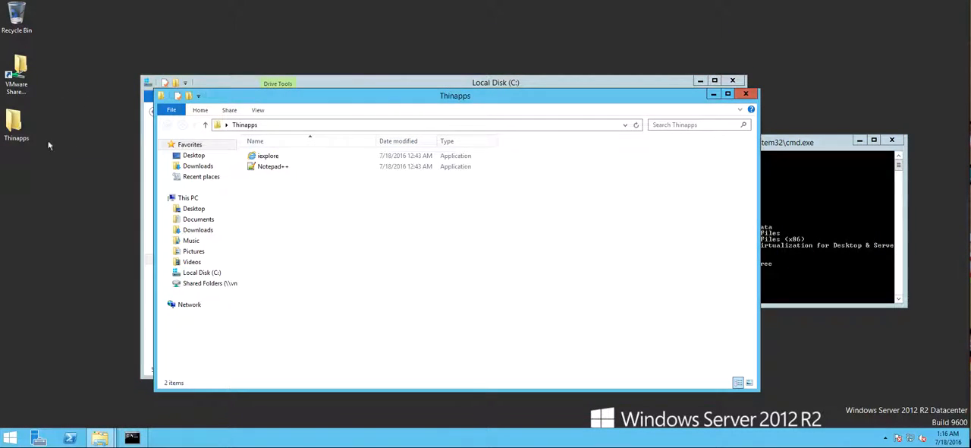
pyautogui.click(279, 157)
pyautogui.doubleClick(276, 158)
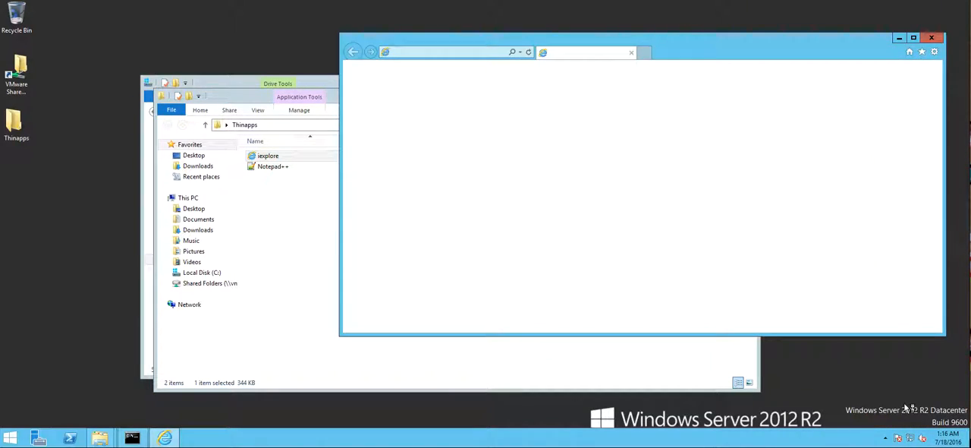
# Move the new browser window up and away from the command window, and close the command window
pyautogui.click(826, 47)
pyautogui.moveTo(826, 47); pyautogui.dragTo(741, 24)
pyautogui.click(894, 140)
# Check the contents of Local Disk (C:) in the relaunched browser's Save Webpage dialog and cancel the dialog
pyautogui.press('alt')
pyautogui.click(291, 41)
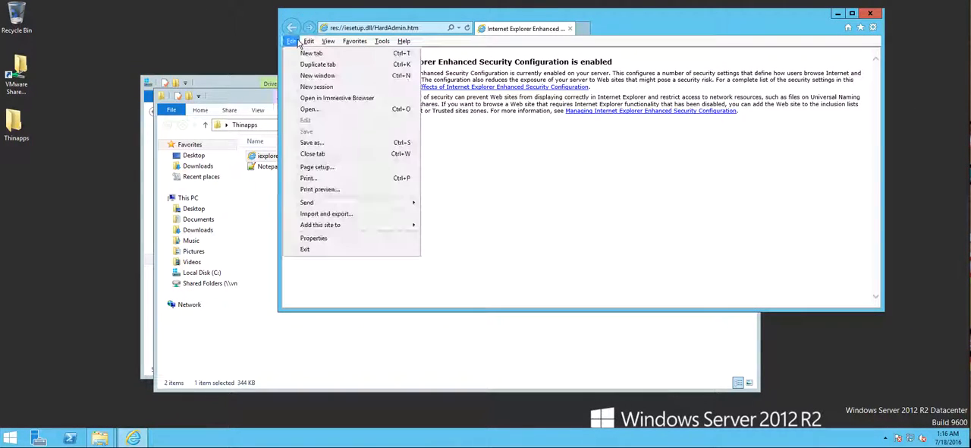
pyautogui.click(332, 142)
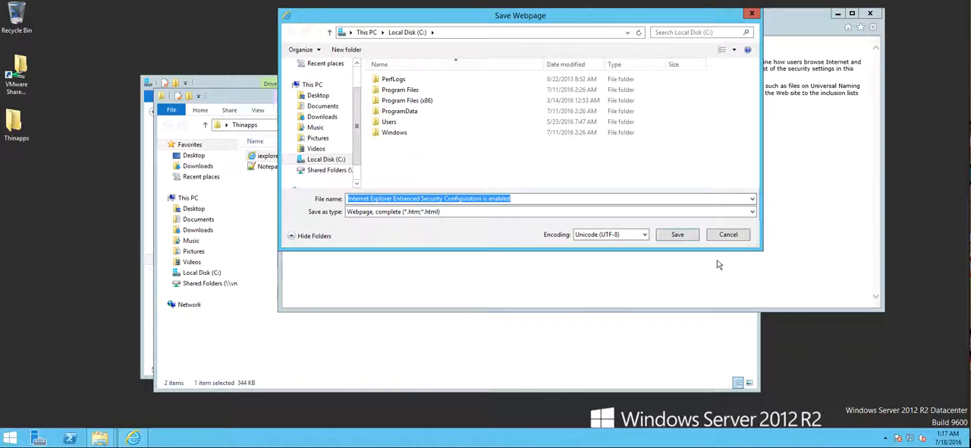
pyautogui.click(726, 238)
# Launch Notepad++ from the Thinapps folder and place the browser window beside it with the folder window minimized
pyautogui.click(594, 373)
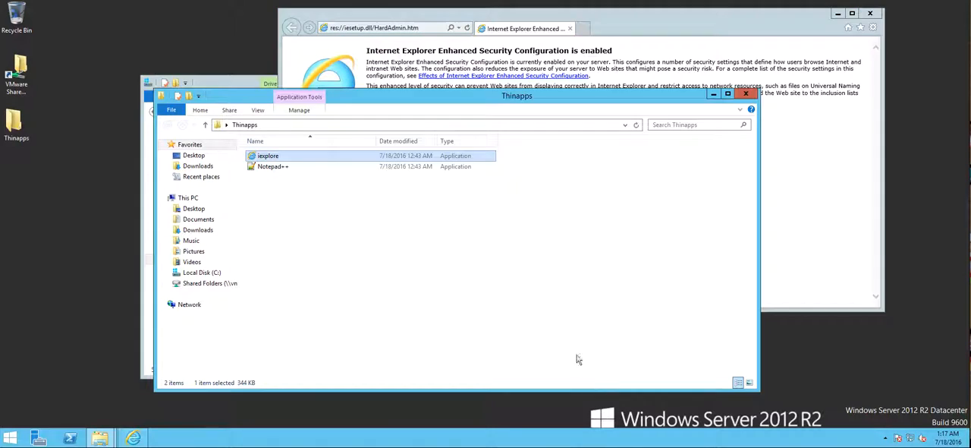
pyautogui.doubleClick(289, 167)
pyautogui.click(529, 232)
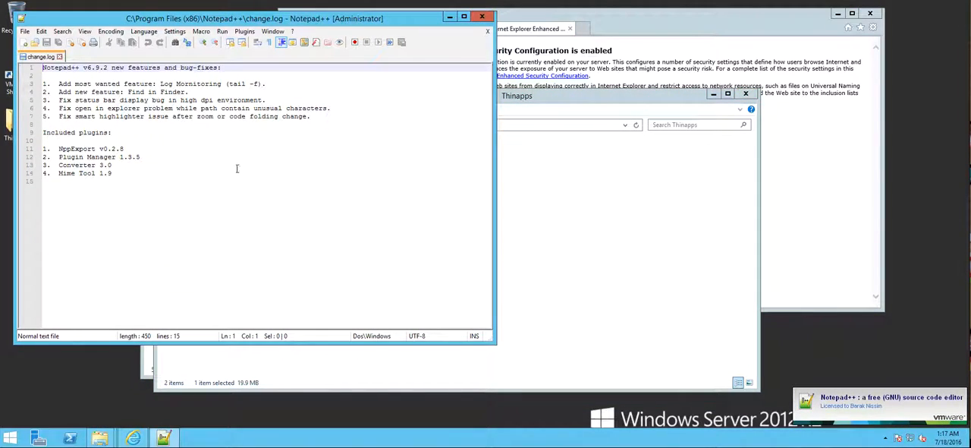
pyautogui.click(713, 95)
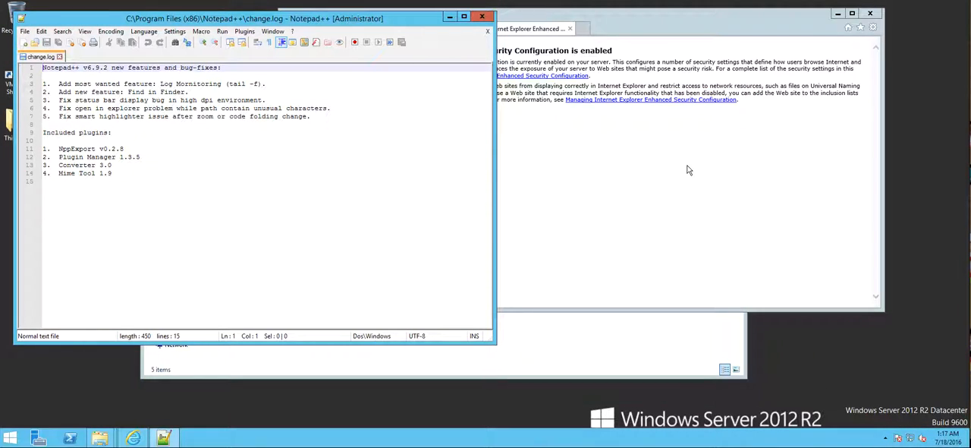
pyautogui.moveTo(670, 31); pyautogui.dragTo(785, 45)
pyautogui.moveTo(694, 36); pyautogui.dragTo(796, 25)
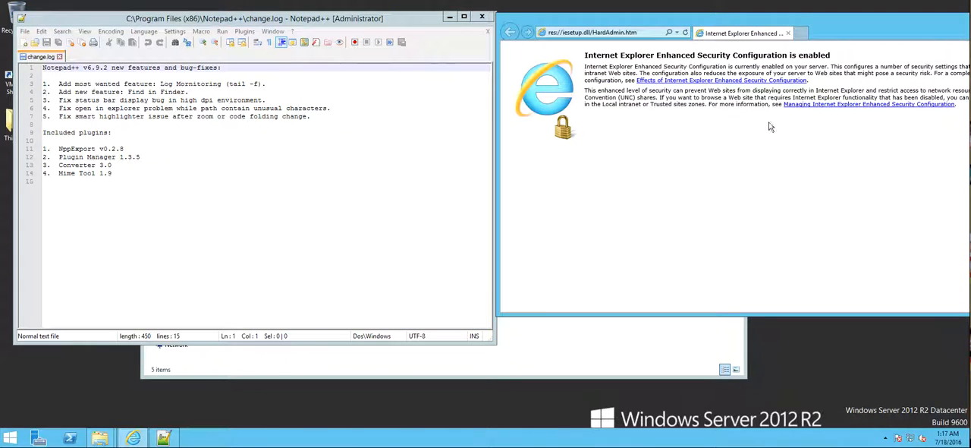
# Save a copy of change.log from Notepad++ to the root of Local Disk (C:) as a normal text file named change
pyautogui.click(321, 191)
pyautogui.click(39, 32)
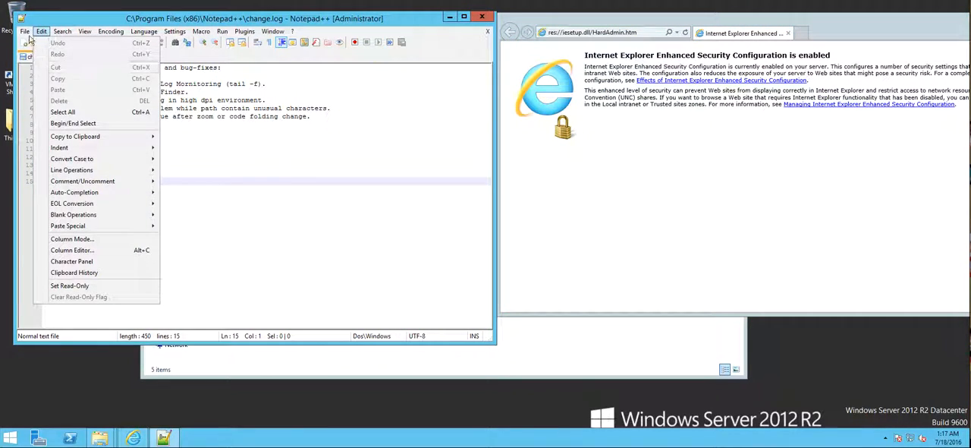
pyautogui.click(76, 121)
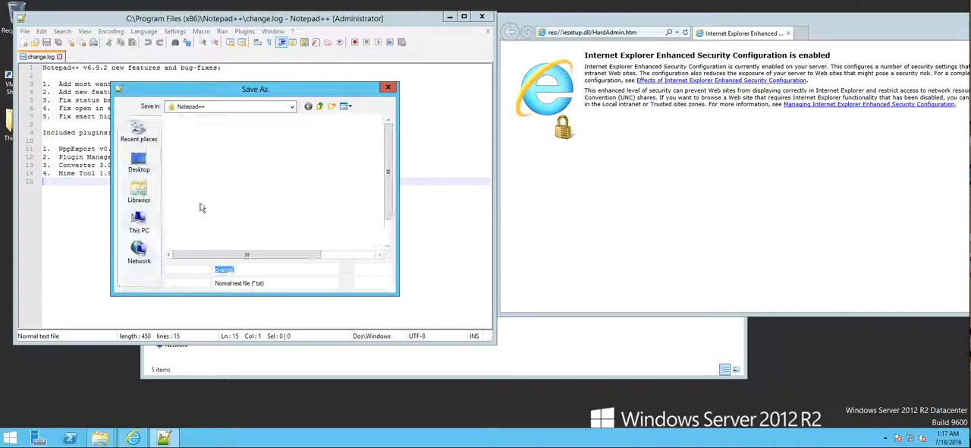
pyautogui.click(155, 197)
pyautogui.click(146, 223)
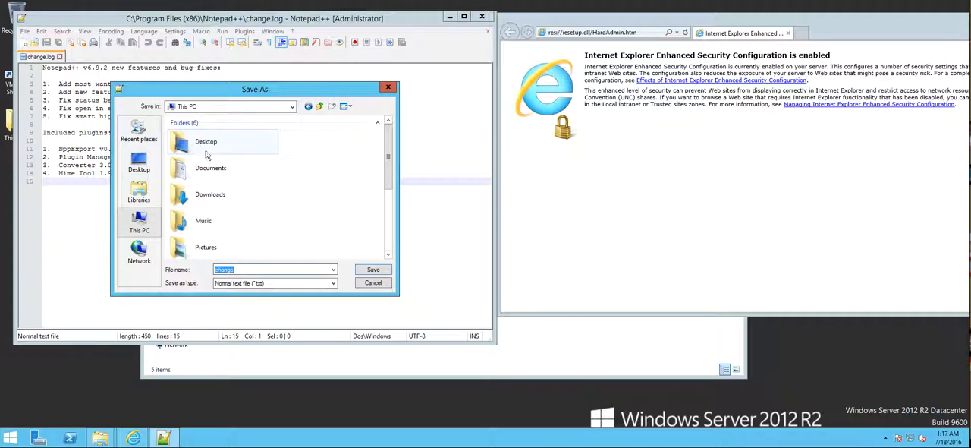
pyautogui.click(232, 107)
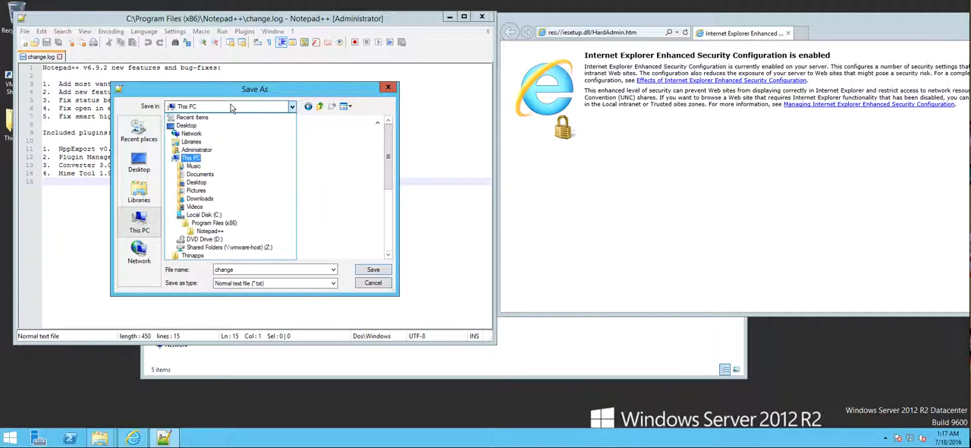
pyautogui.click(205, 214)
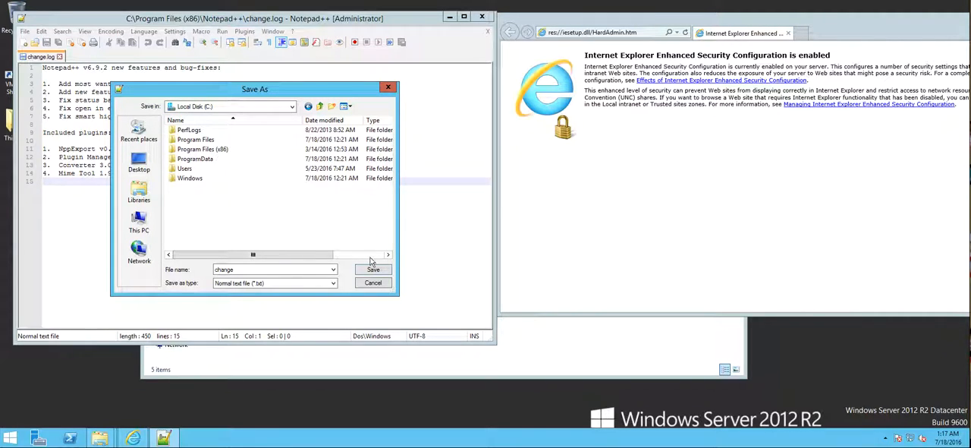
pyautogui.click(369, 282)
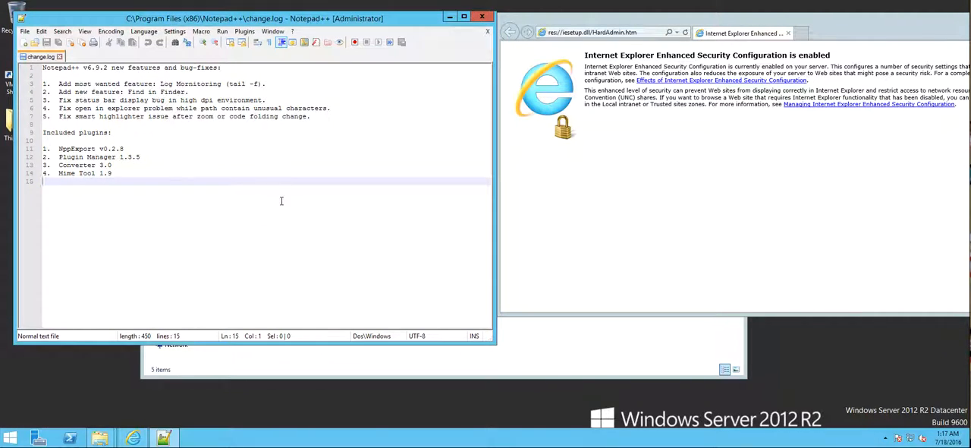
# Compare Local Disk (C:) in the browser's Save Webpage dialog with Notepad++'s Save As dialog, both open side by side
pyautogui.press('alt')
pyautogui.click(510, 46)
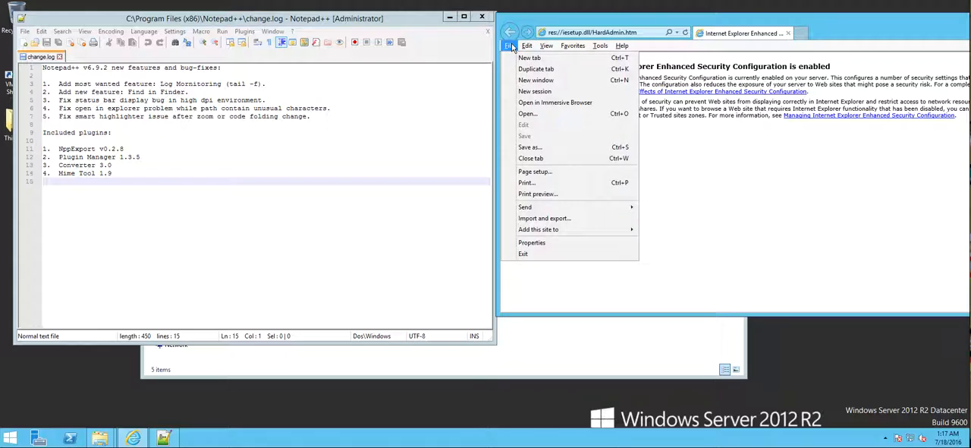
pyautogui.click(569, 151)
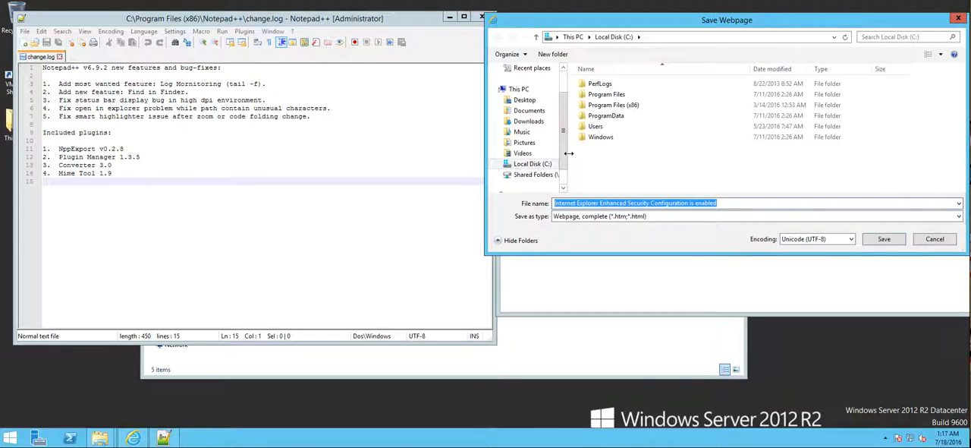
pyautogui.click(160, 211)
pyautogui.click(25, 31)
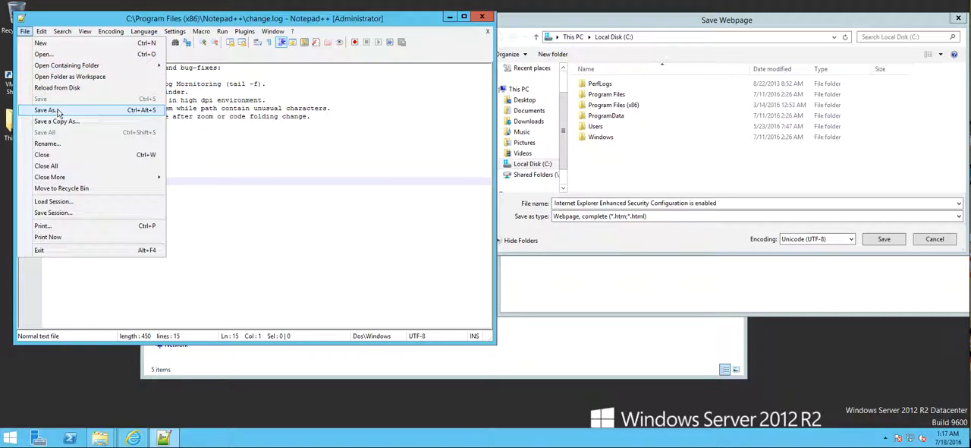
pyautogui.click(56, 111)
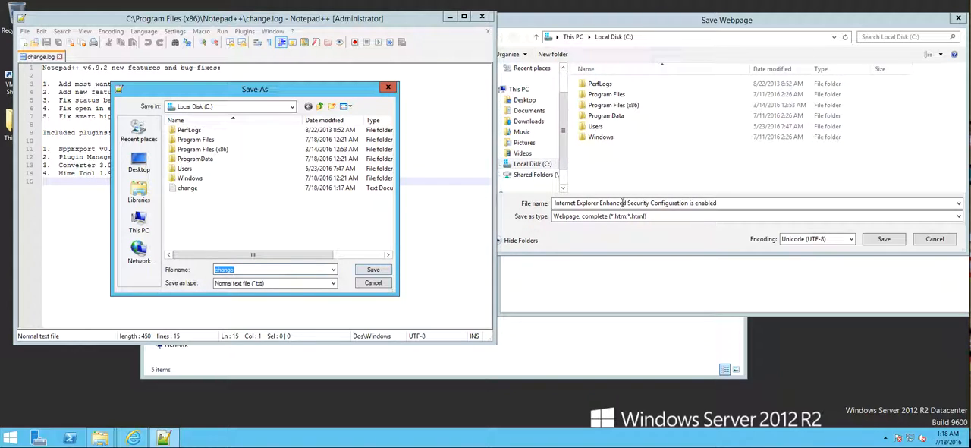
pyautogui.moveTo(349, 89); pyautogui.dragTo(408, 68)
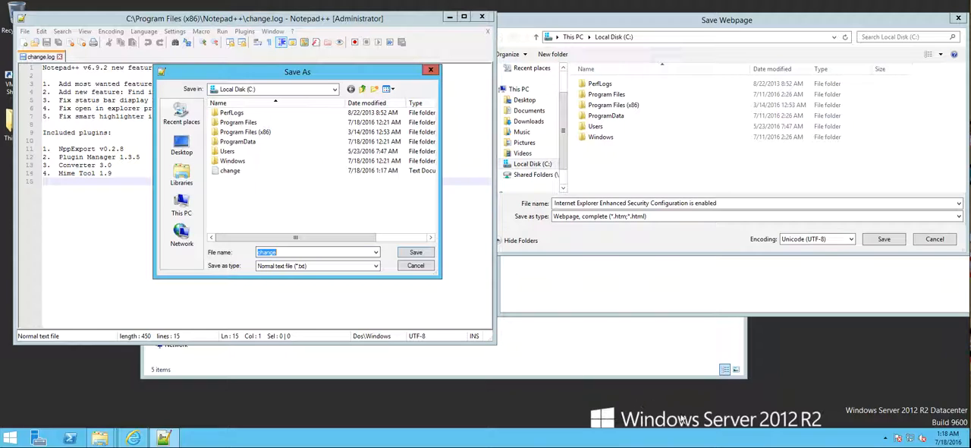
pyautogui.click(178, 0)
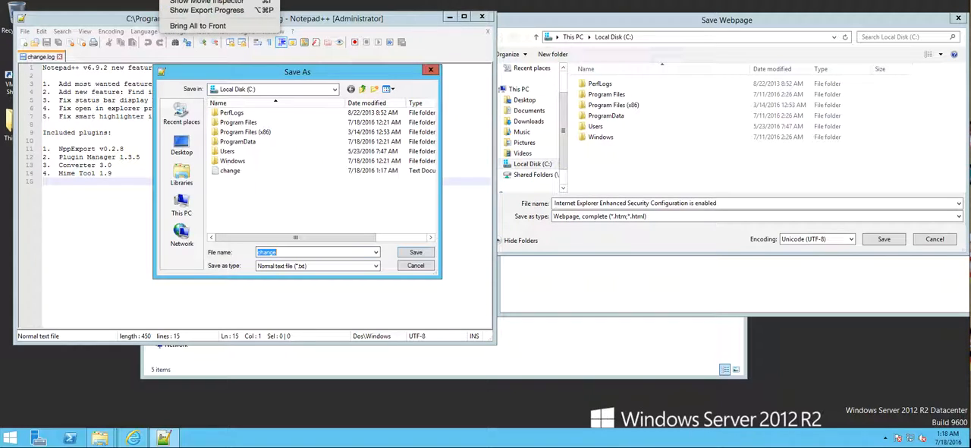
pyautogui.moveTo(145, 0)
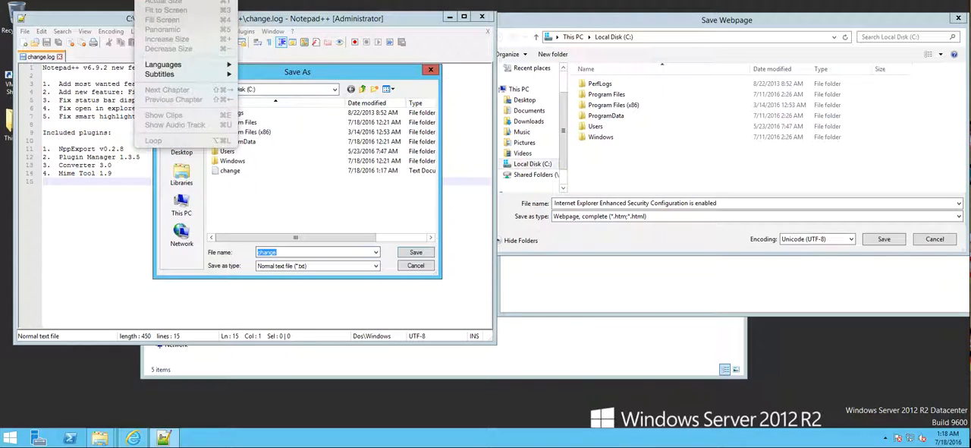
pyautogui.moveTo(97, 0)
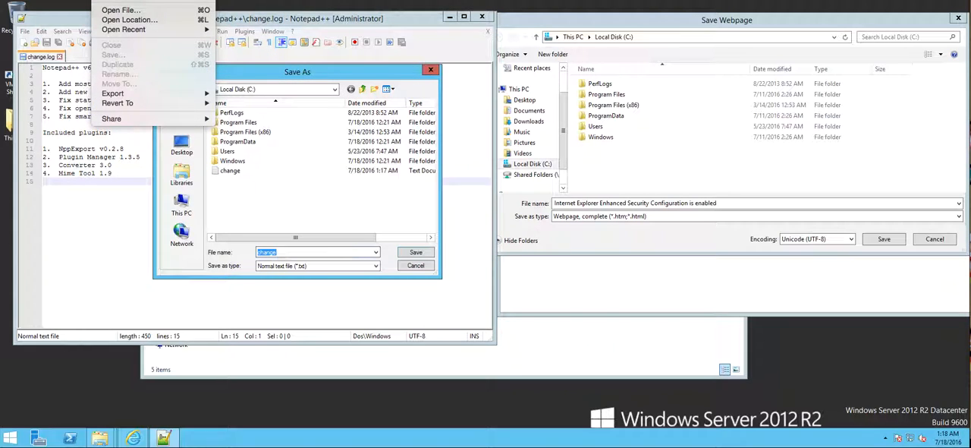
pyautogui.moveTo(53, 0)
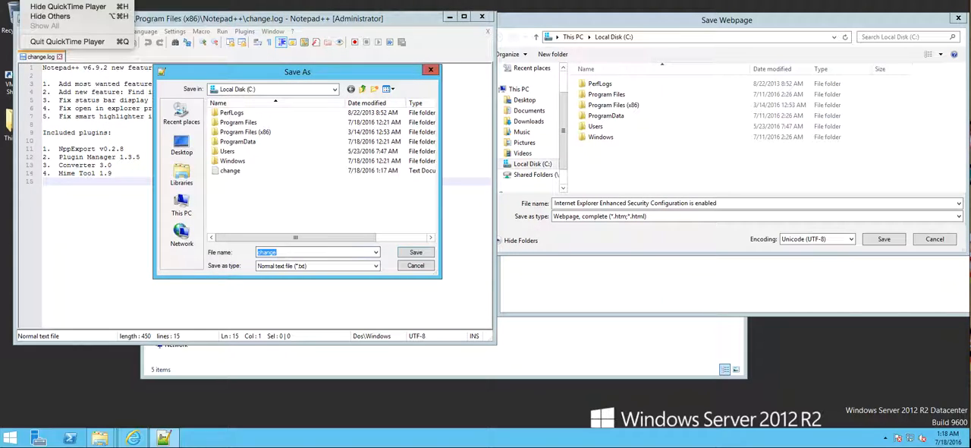